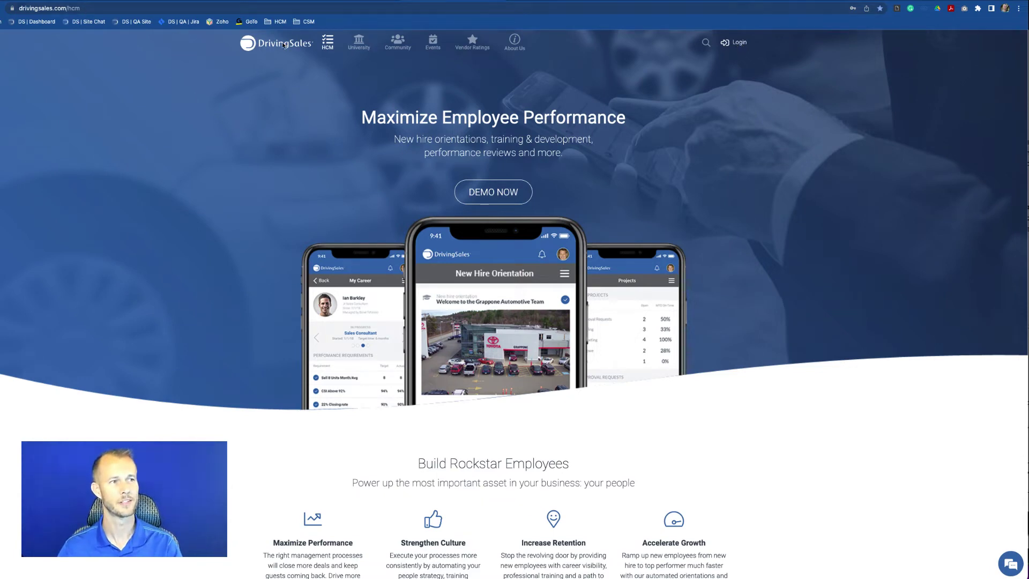
Log in to DrivingSales with the saved demo credentials to reach the HCM dashboard
{"action": "left_click", "coordinate": [739, 46]}
{"action": "left_click", "coordinate": [459, 110]}
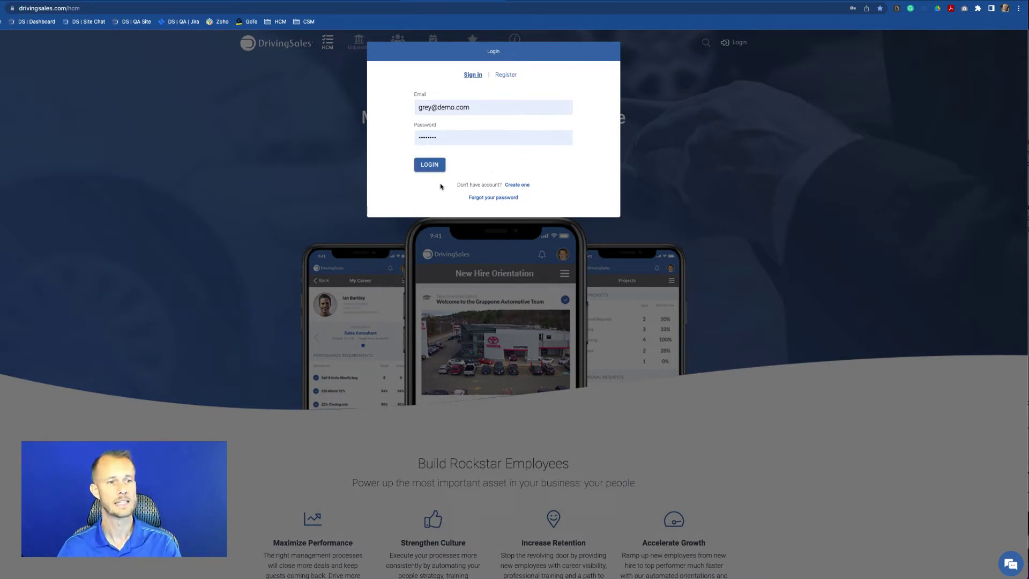
{"action": "left_click", "coordinate": [431, 165]}
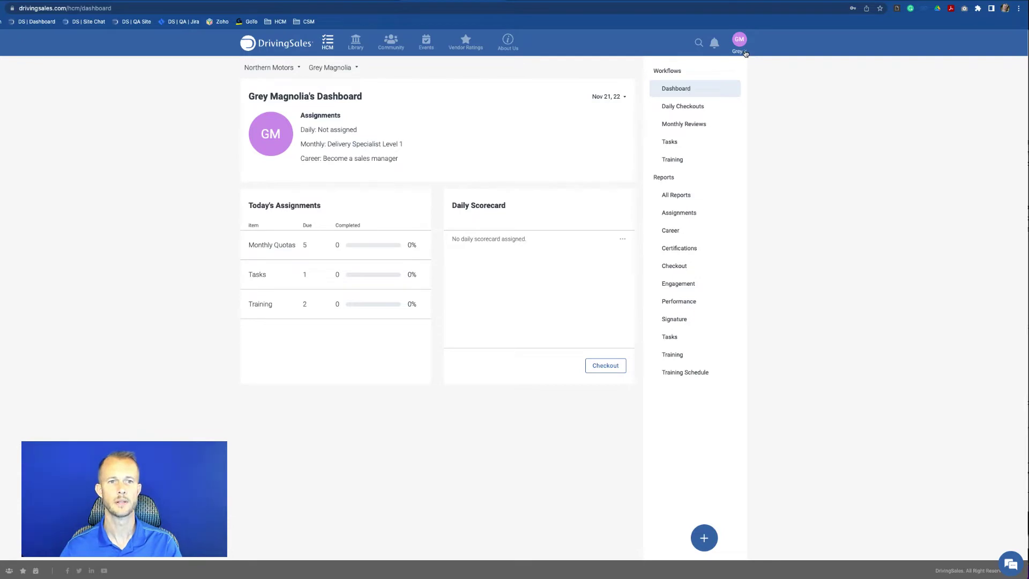
Go to My Profile from the avatar menu and open the profile banner's options menu
{"action": "left_click", "coordinate": [739, 52]}
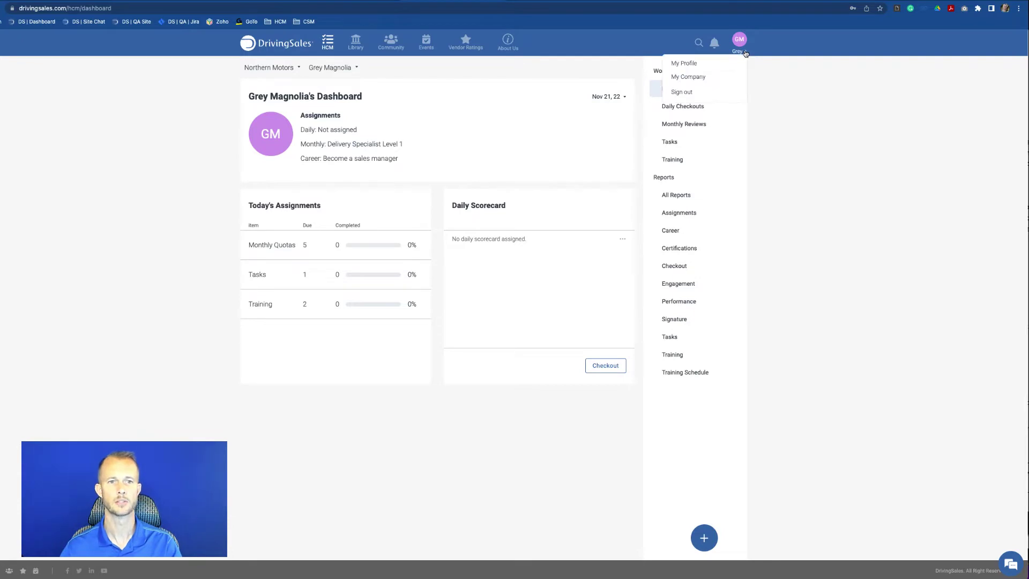
{"action": "left_click", "coordinate": [696, 66]}
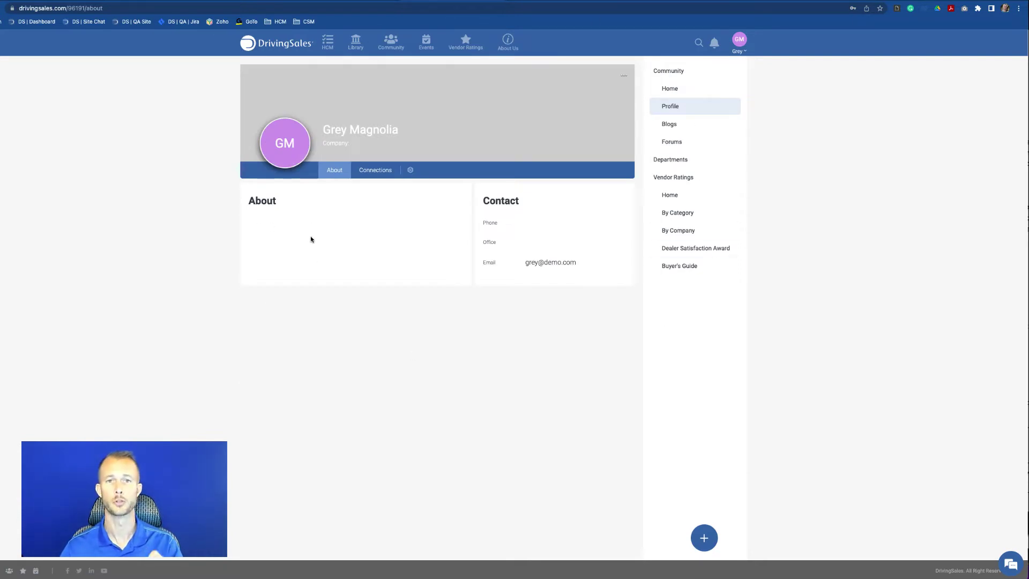
{"action": "left_click", "coordinate": [624, 78]}
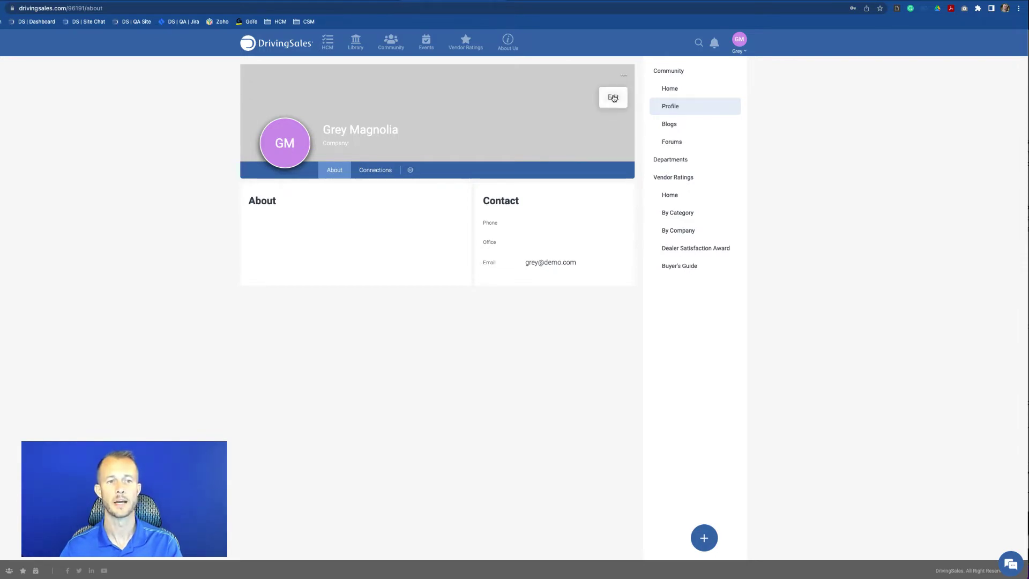
{"action": "left_click", "coordinate": [613, 98]}
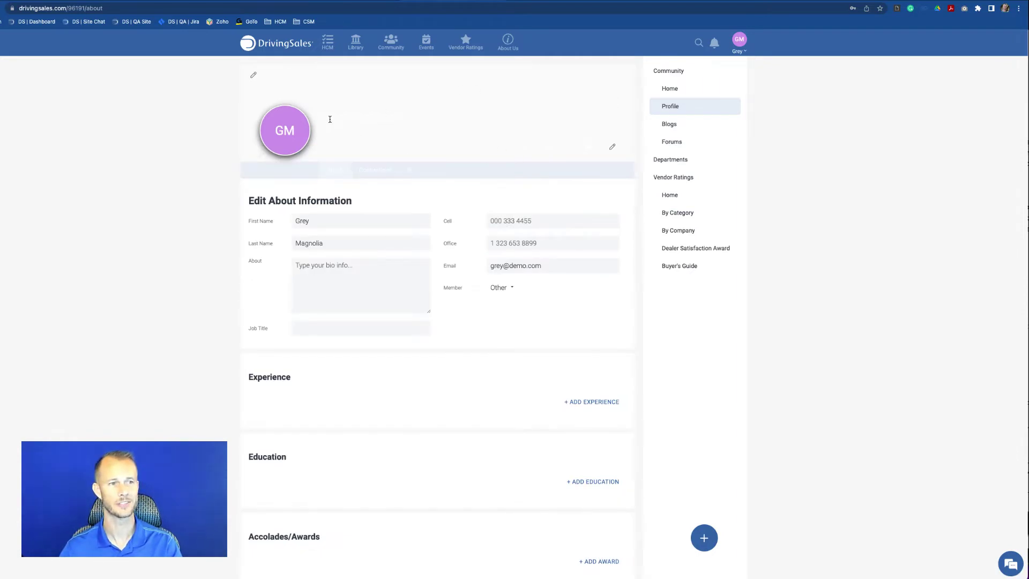
{"action": "left_click_drag", "start_coordinate": [330, 119], "coordinate": [386, 119]}
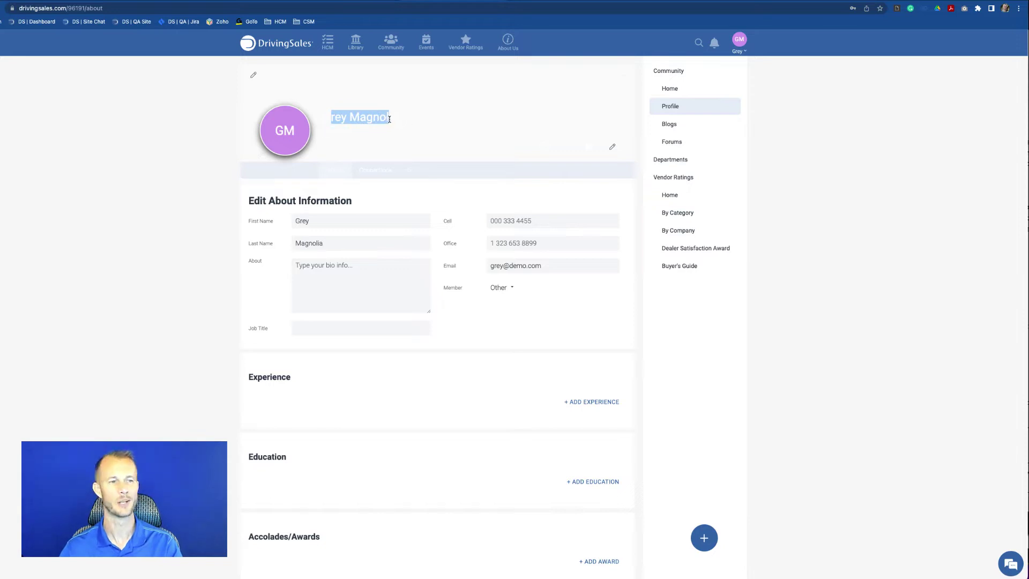
{"action": "left_click", "coordinate": [370, 119]}
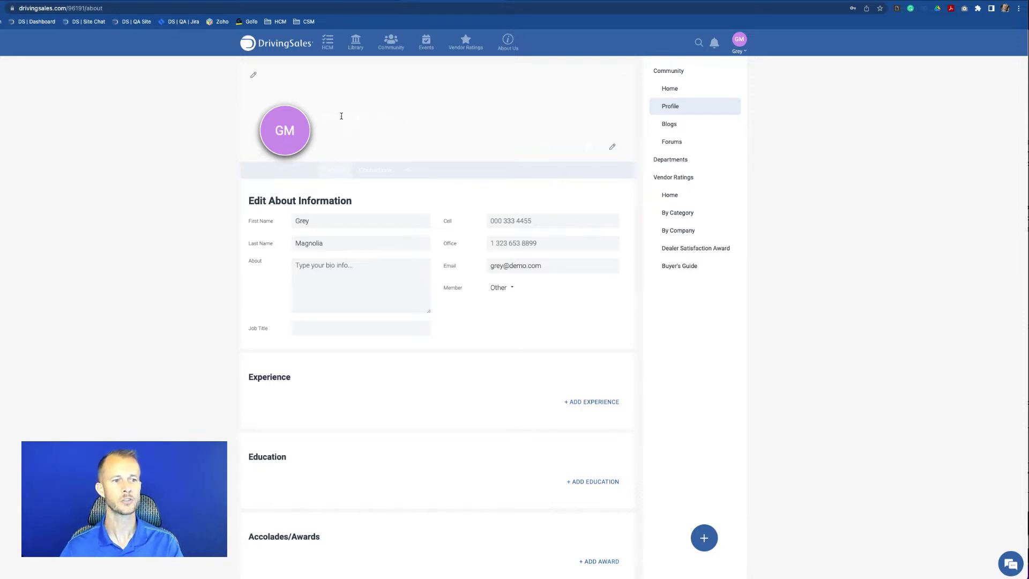
{"action": "left_click", "coordinate": [254, 77]}
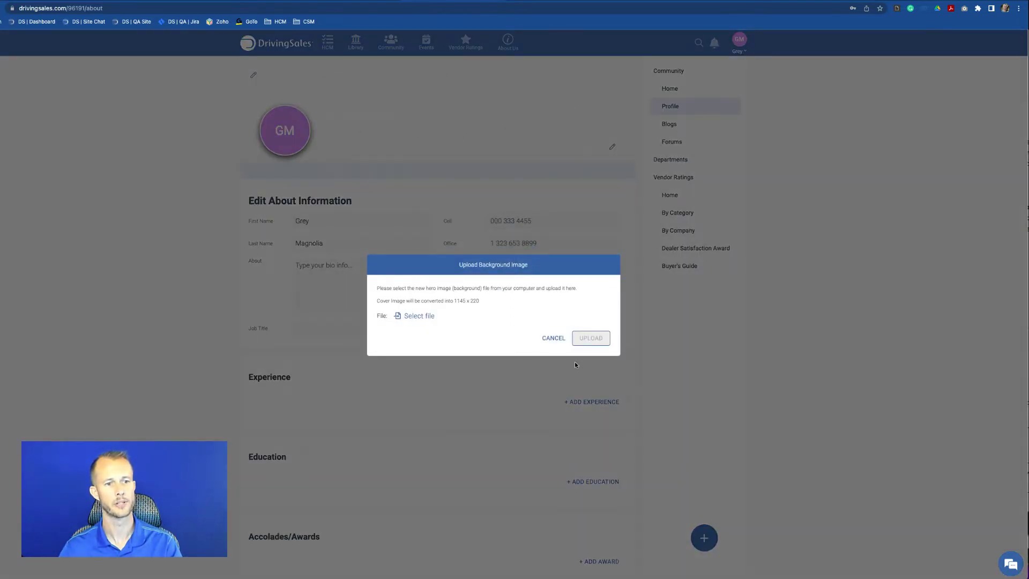
{"action": "left_click", "coordinate": [555, 339]}
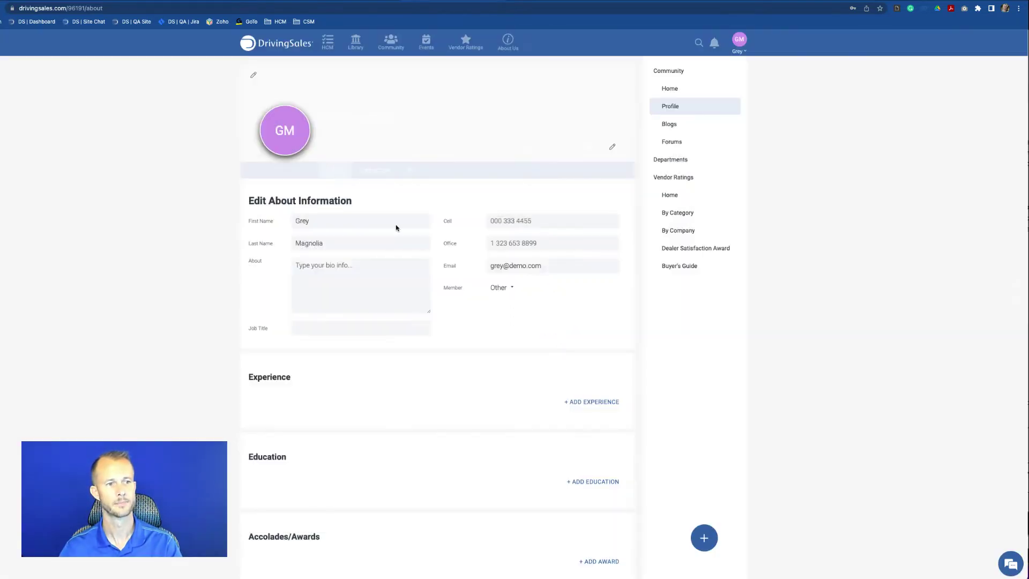
{"action": "left_click", "coordinate": [261, 158]}
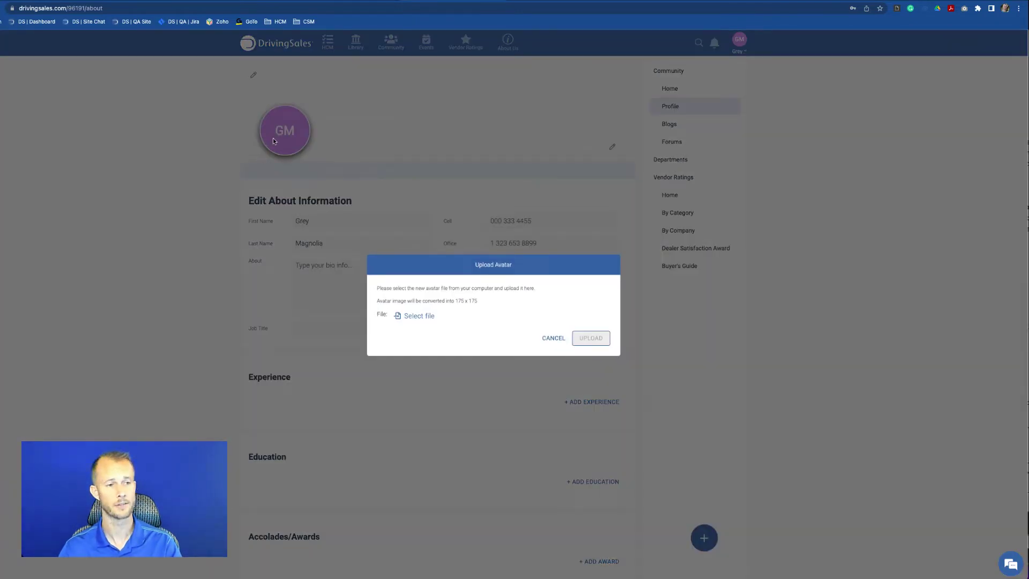
{"action": "left_click", "coordinate": [554, 338]}
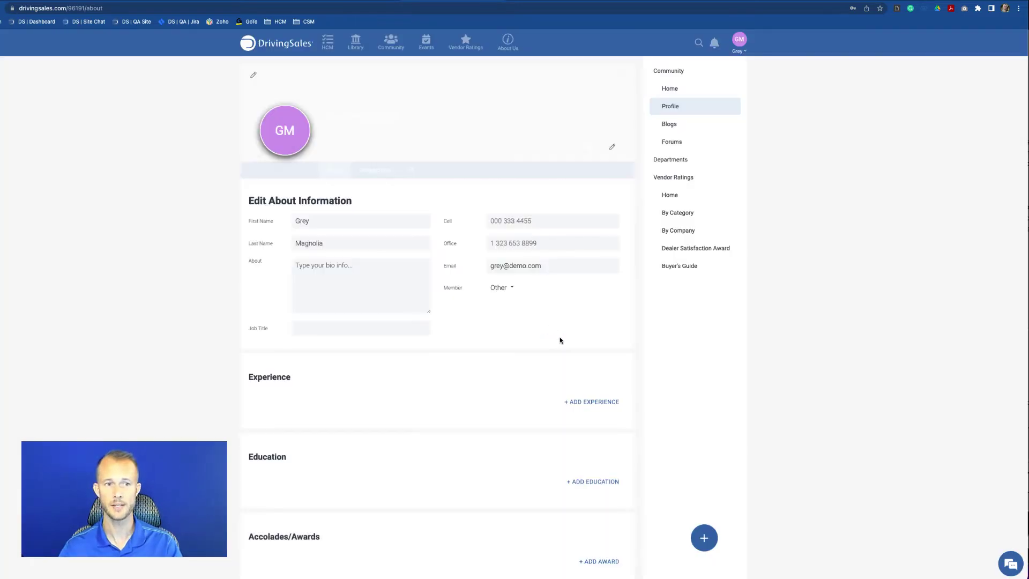
{"action": "left_click", "coordinate": [614, 149]}
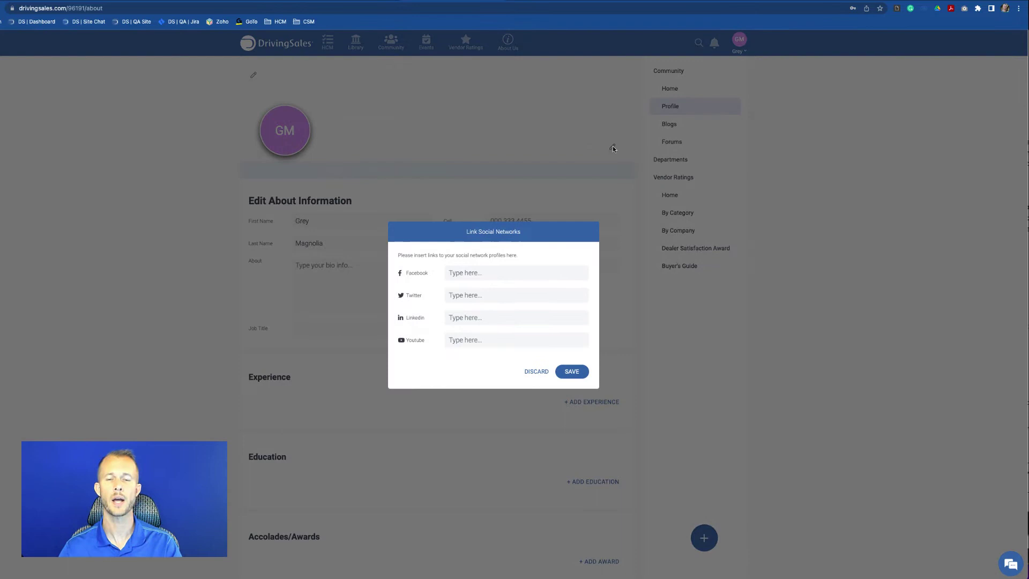
{"action": "left_click", "coordinate": [470, 275]}
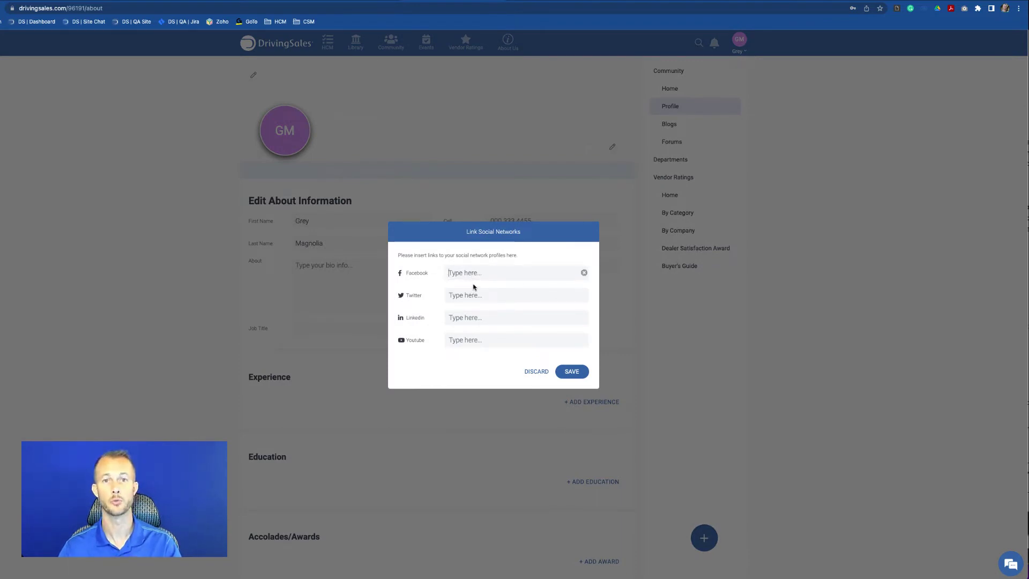
Discard the social network links, then go through the First Name, Email and About bio fields
{"action": "left_click", "coordinate": [536, 372]}
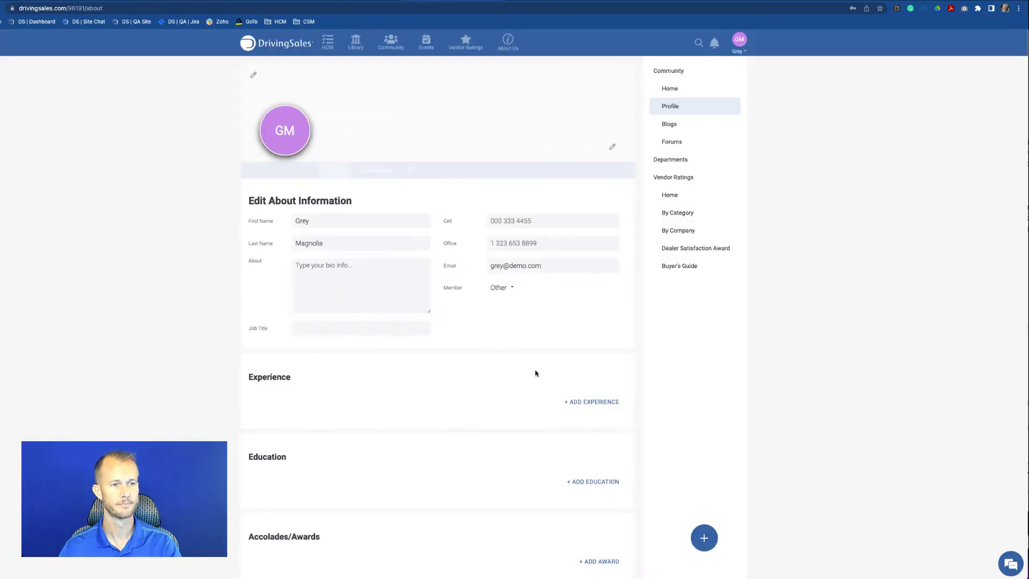
{"action": "scroll", "coordinate": [394, 132], "scroll_direction": "down", "scroll_amount": 1}
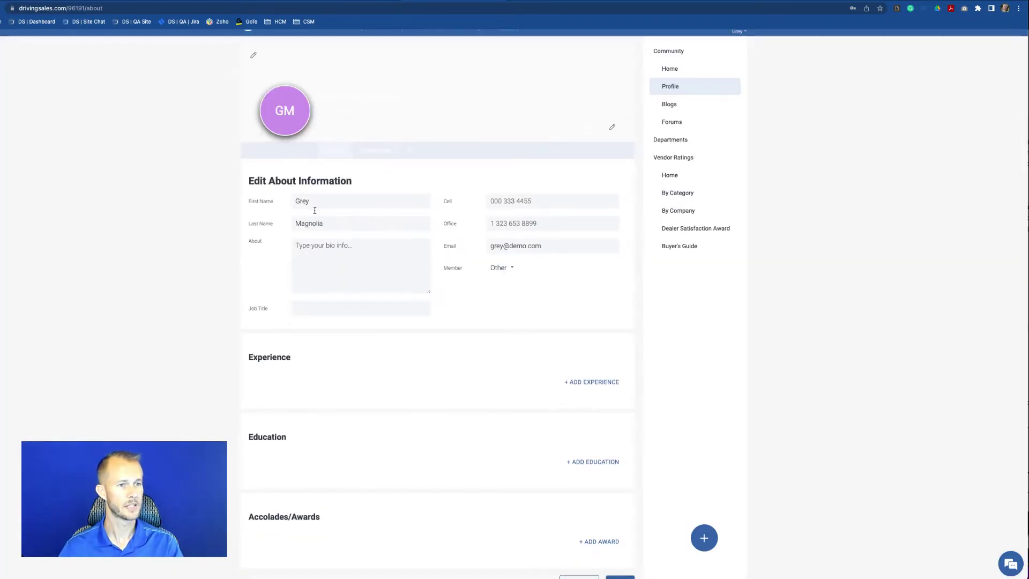
{"action": "left_click", "coordinate": [298, 201]}
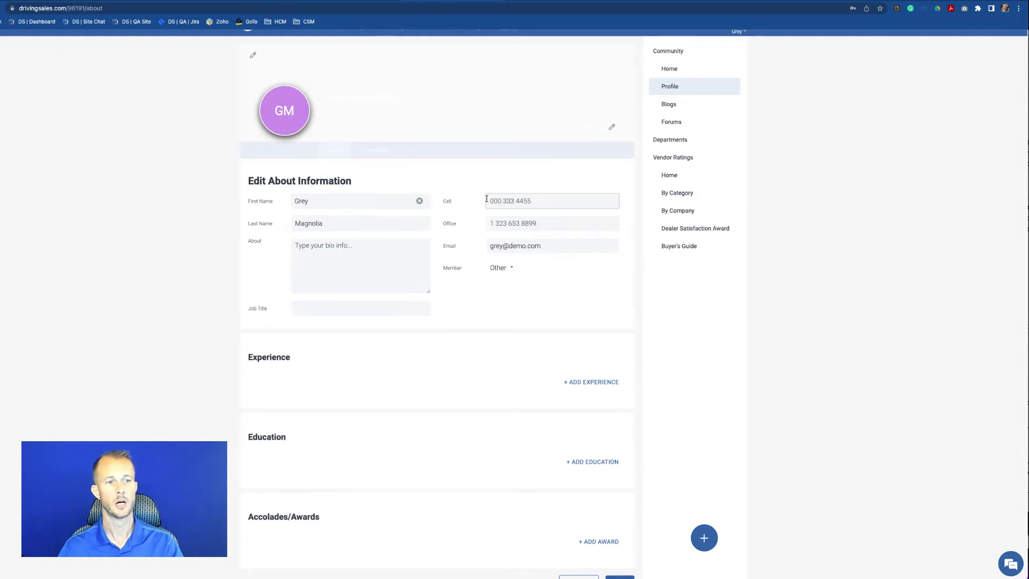
{"action": "scroll", "coordinate": [497, 214], "scroll_direction": "down", "scroll_amount": 1}
{"action": "left_click", "coordinate": [500, 244]}
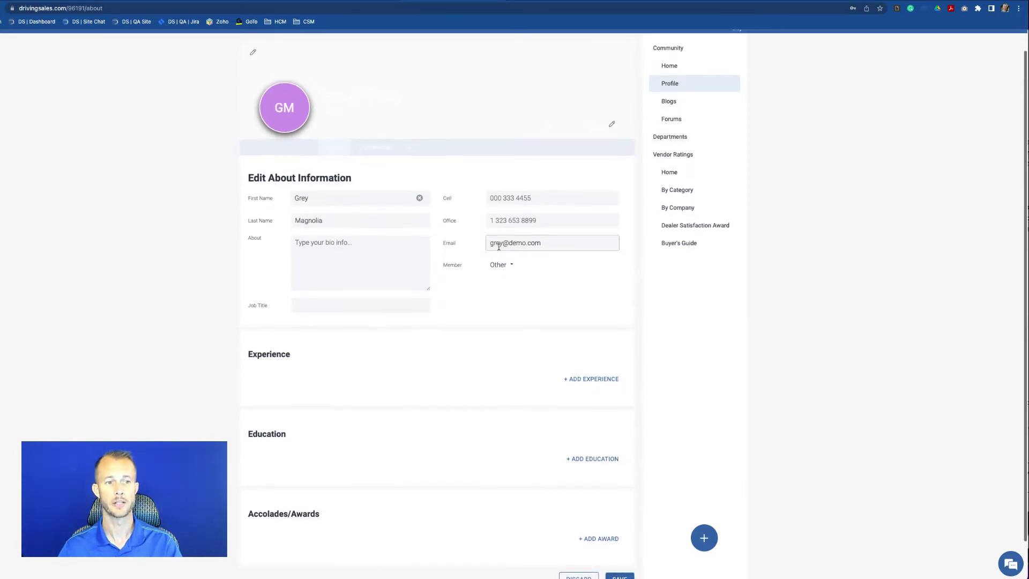
{"action": "scroll", "coordinate": [500, 244], "scroll_direction": "down", "scroll_amount": 1}
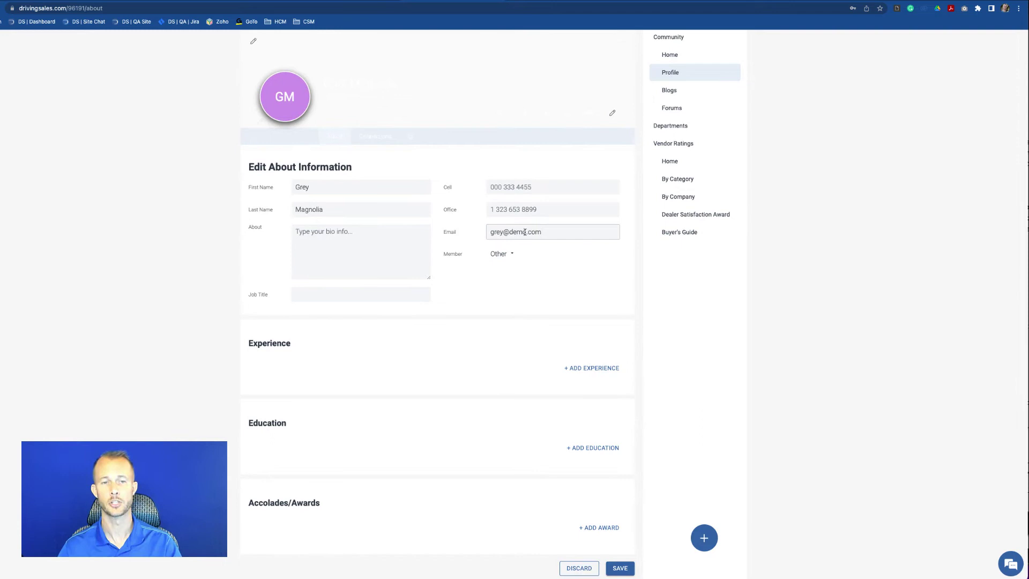
{"action": "left_click", "coordinate": [349, 238]}
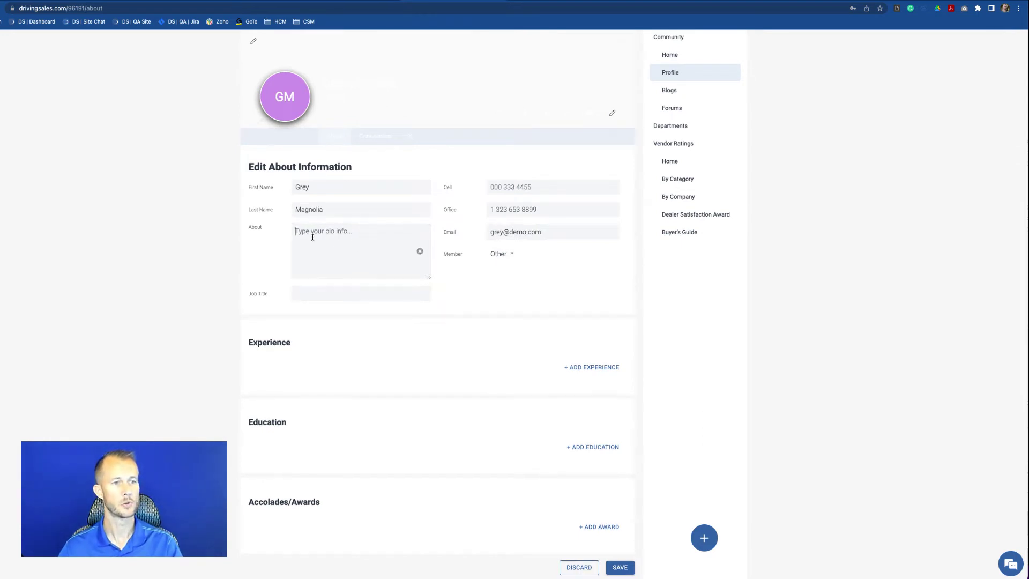
Set member type to Dealer Professional, leave the job title blank, and save
{"action": "left_click", "coordinate": [506, 256]}
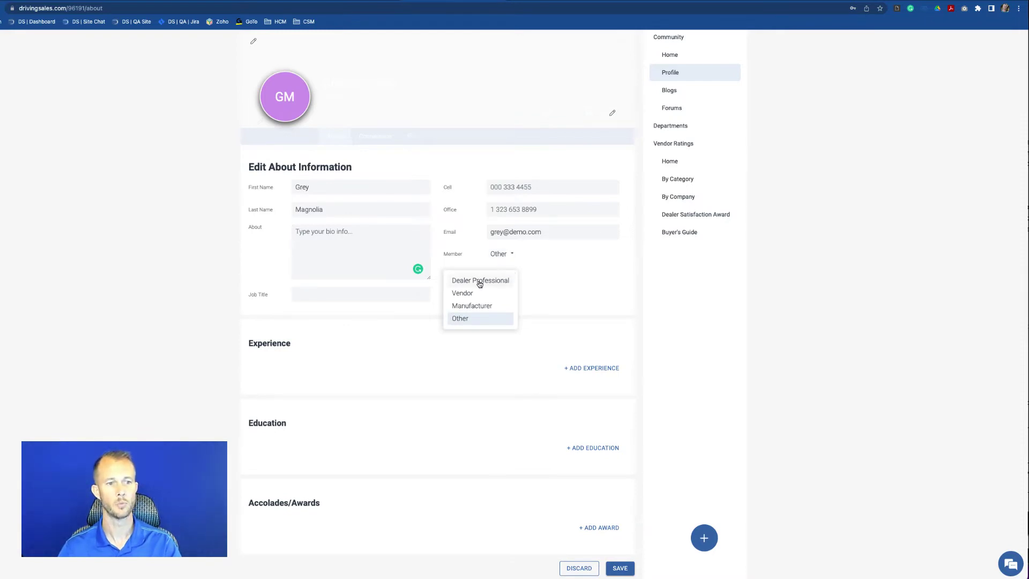
{"action": "left_click", "coordinate": [496, 282]}
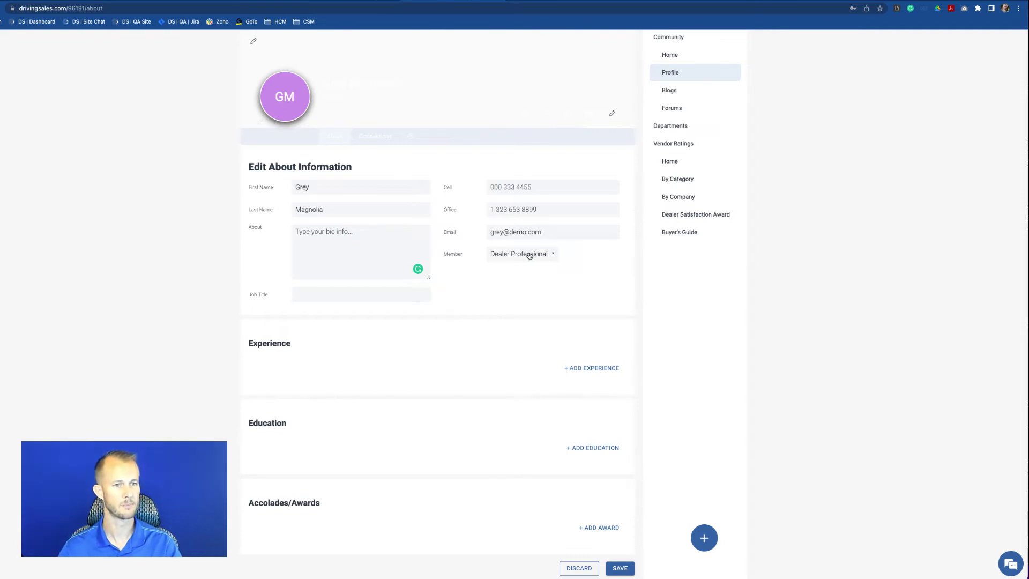
{"action": "left_click", "coordinate": [340, 294]}
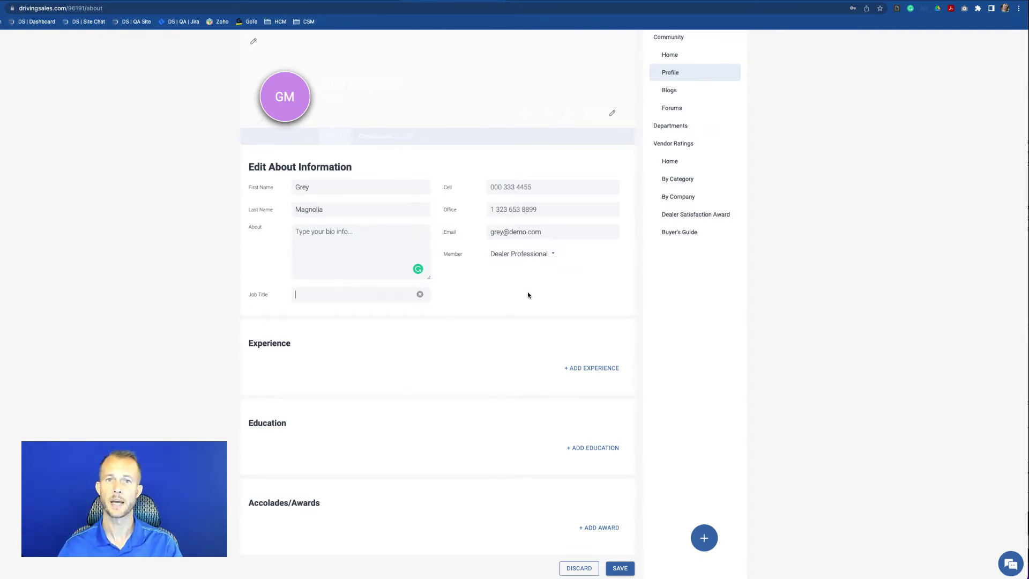
{"action": "left_click", "coordinate": [551, 297]}
{"action": "scroll", "coordinate": [529, 358], "scroll_direction": "down", "scroll_amount": 1}
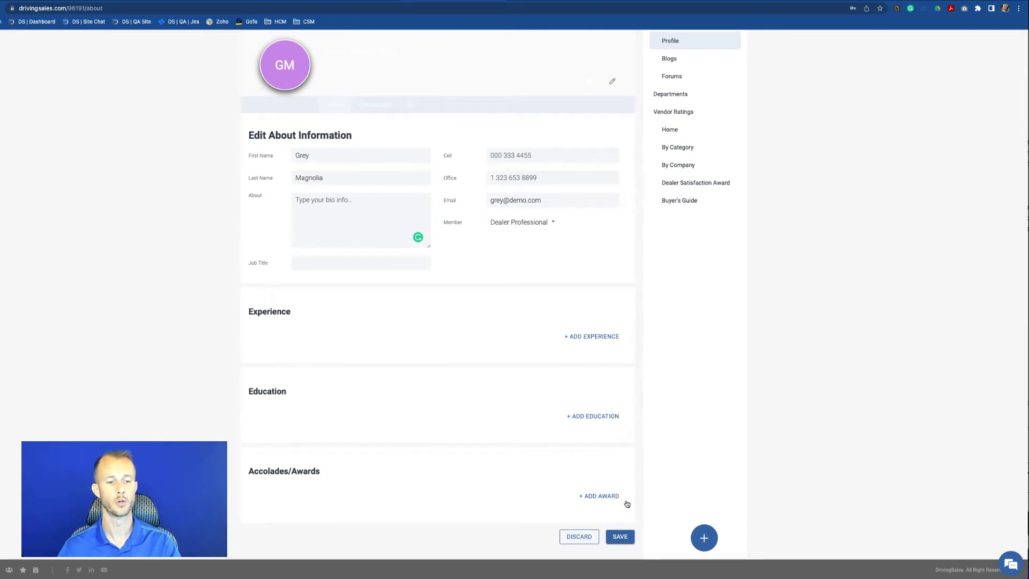
{"action": "left_click", "coordinate": [621, 537]}
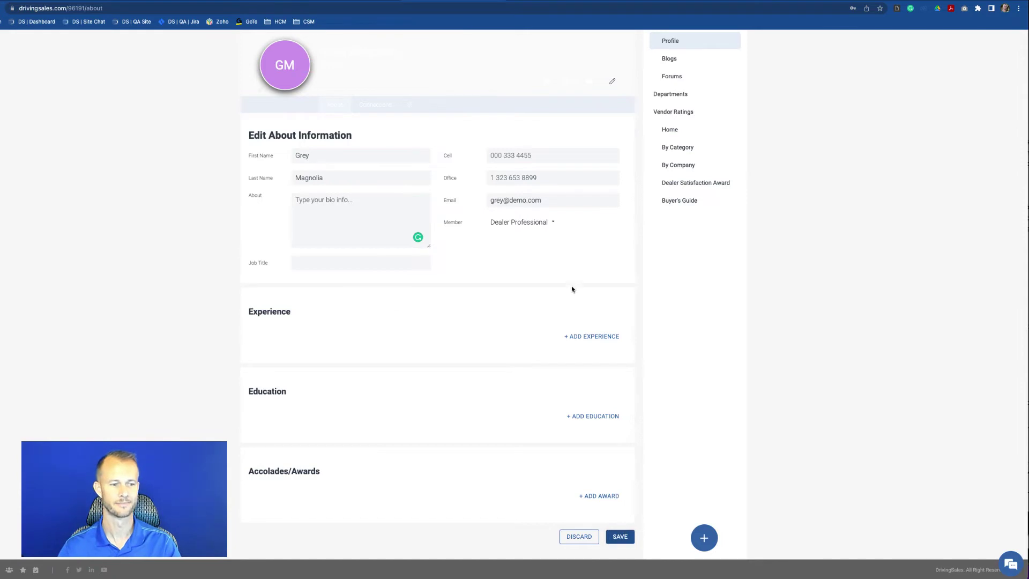
{"action": "scroll", "coordinate": [606, 256], "scroll_direction": "up", "scroll_amount": 2}
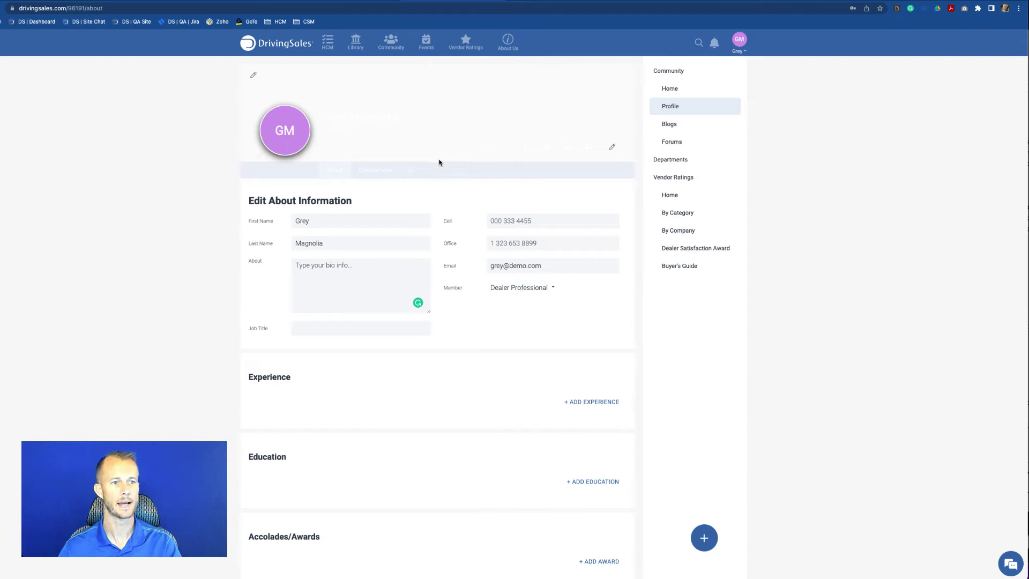
Open Account Admin and view the Companies, Notifications and Password tabs of My Settings
{"action": "left_click", "coordinate": [412, 175]}
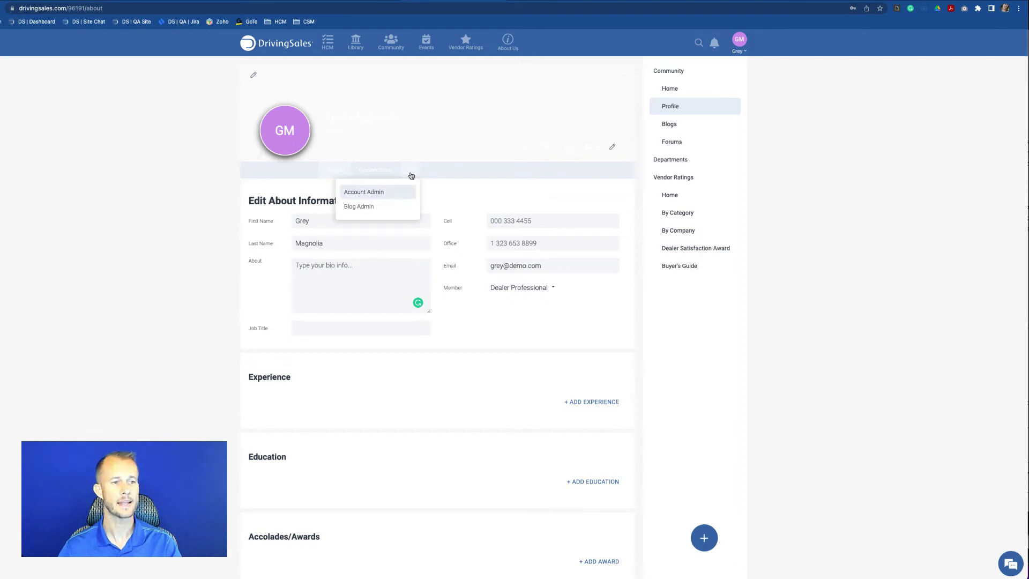
{"action": "left_click", "coordinate": [374, 193]}
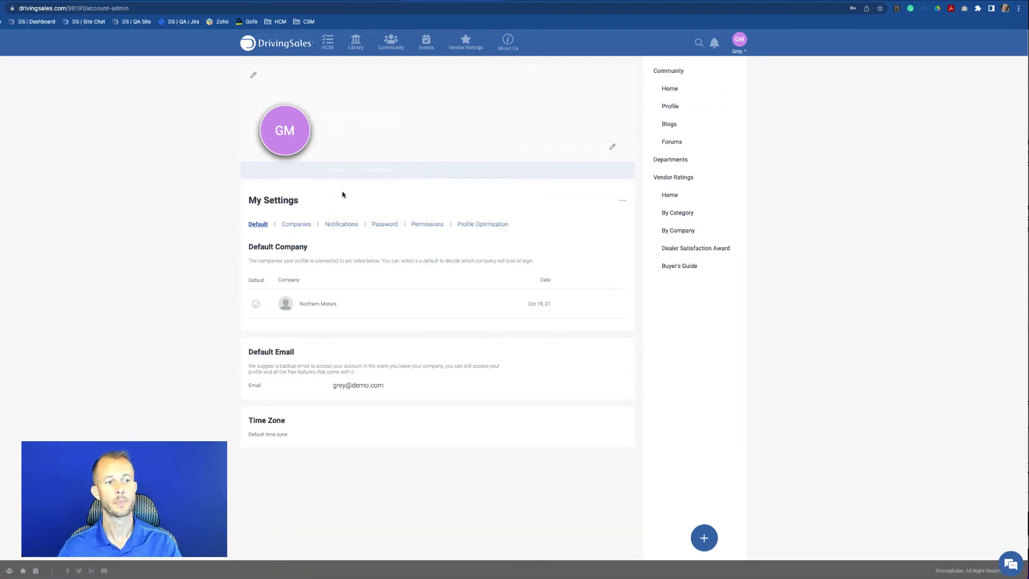
{"action": "left_click", "coordinate": [300, 226]}
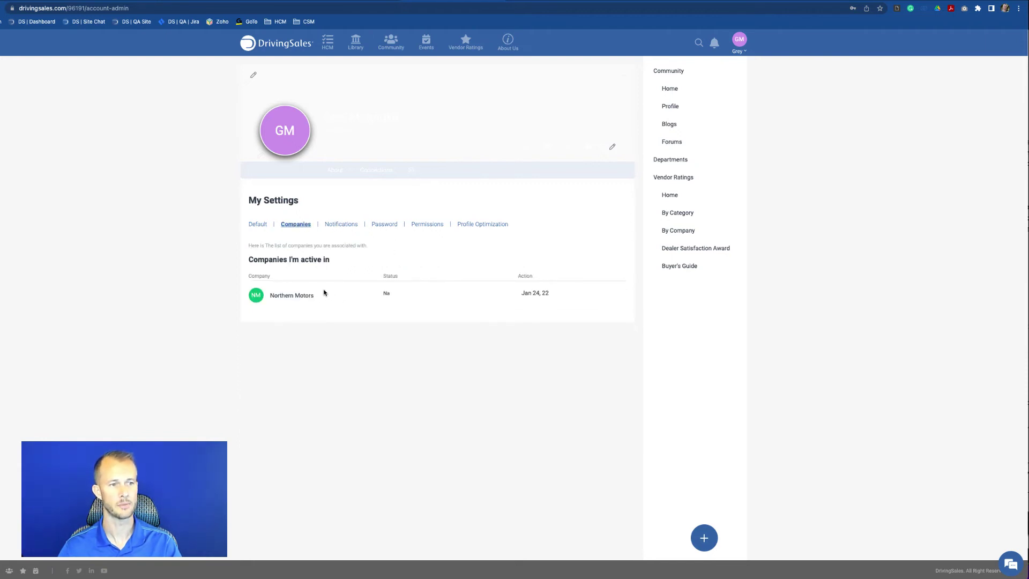
{"action": "left_click", "coordinate": [341, 224]}
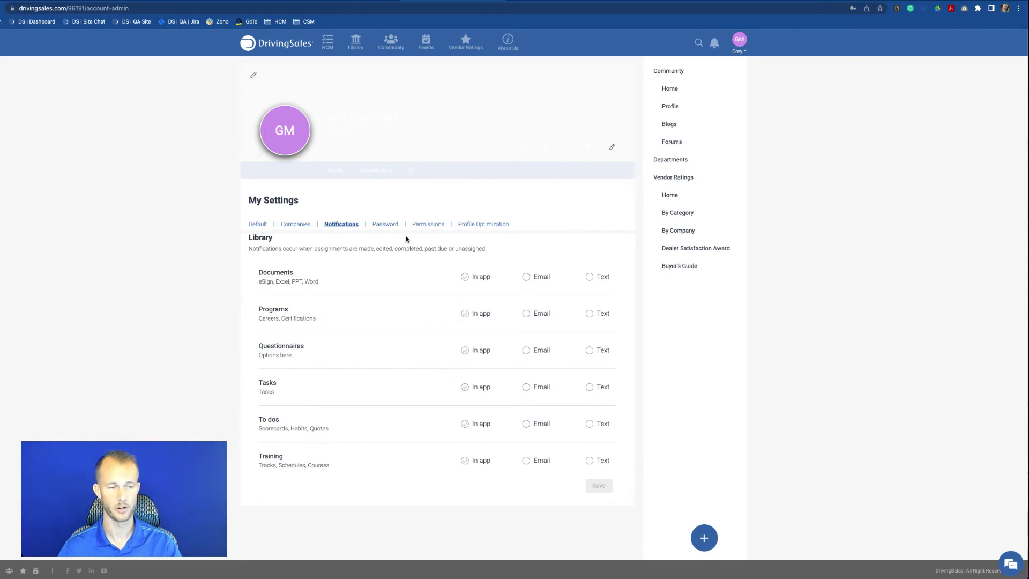
{"action": "left_click", "coordinate": [384, 225]}
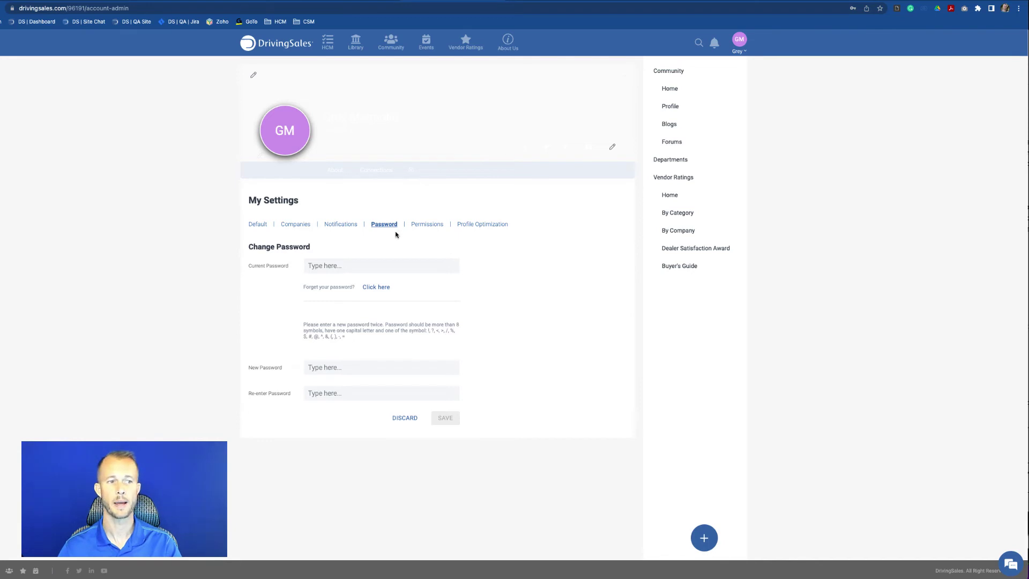
Check the Current, New and Re-enter Password fields, then view Northern Motors' company permissions
{"action": "left_click", "coordinate": [337, 272]}
{"action": "left_click", "coordinate": [328, 267]}
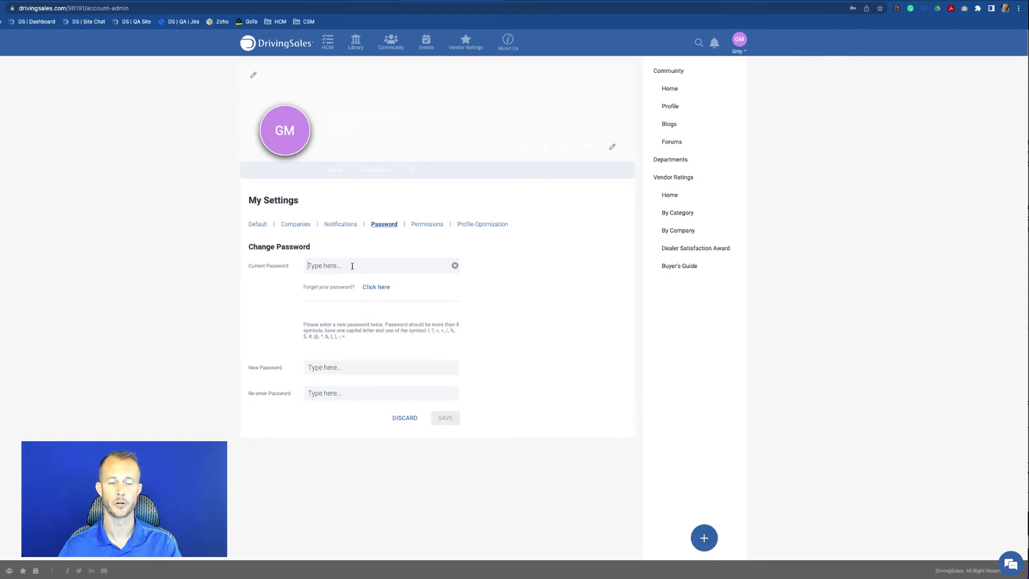
{"action": "left_click", "coordinate": [350, 367]}
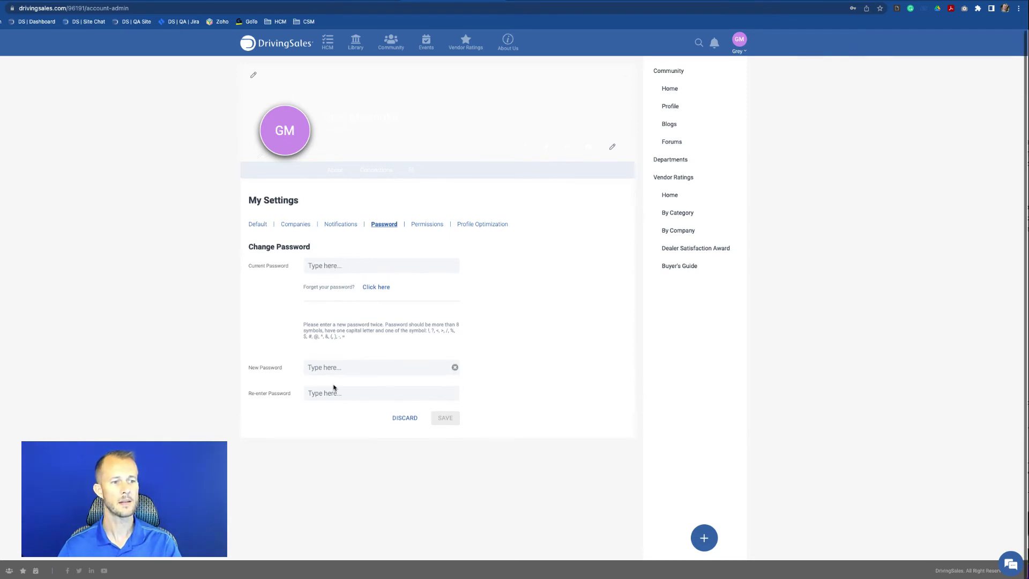
{"action": "left_click", "coordinate": [322, 394]}
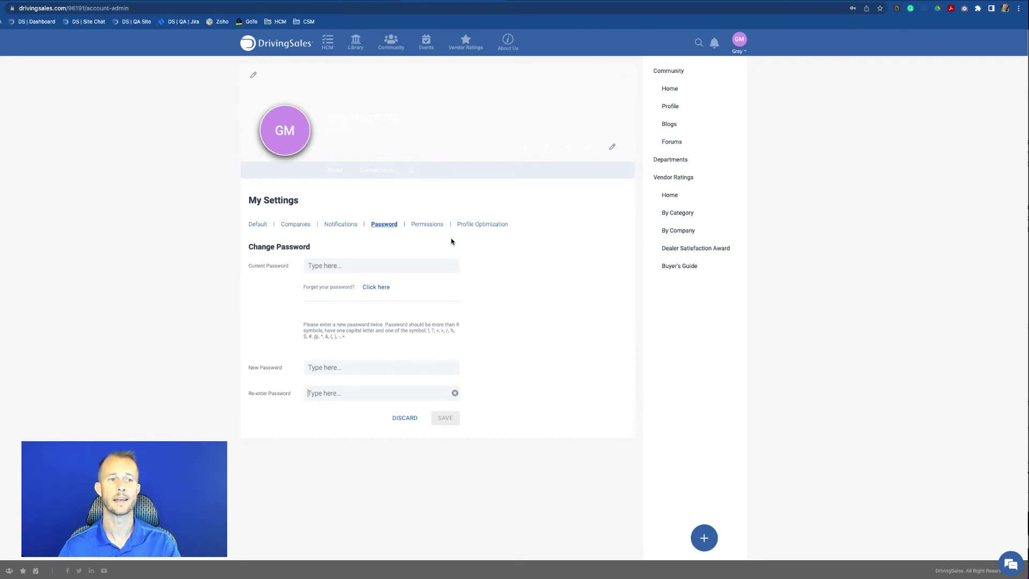
{"action": "left_click", "coordinate": [434, 229]}
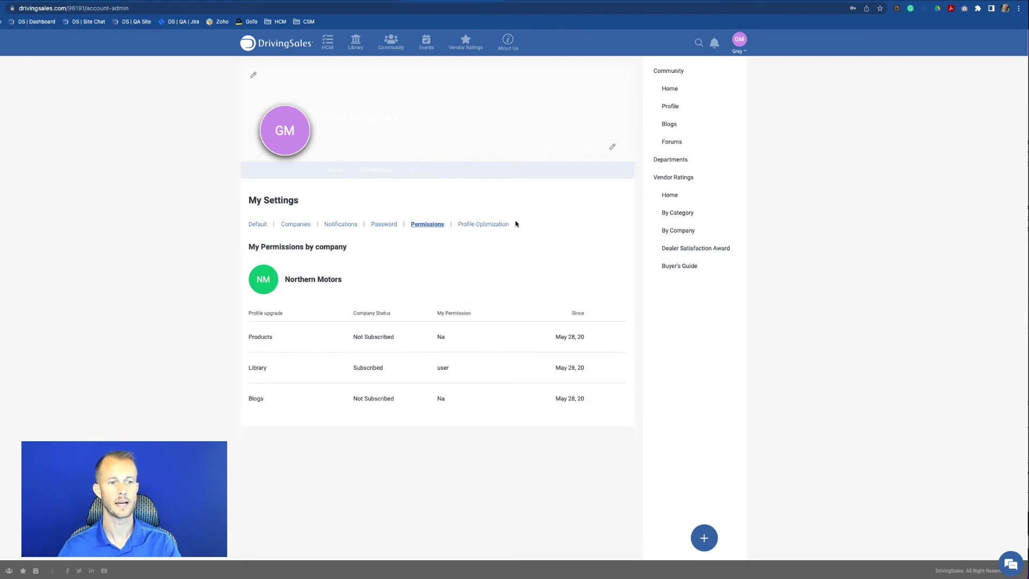
Show the Profile Optimization tab and scroll through its feature completion percentages
{"action": "left_click", "coordinate": [482, 225]}
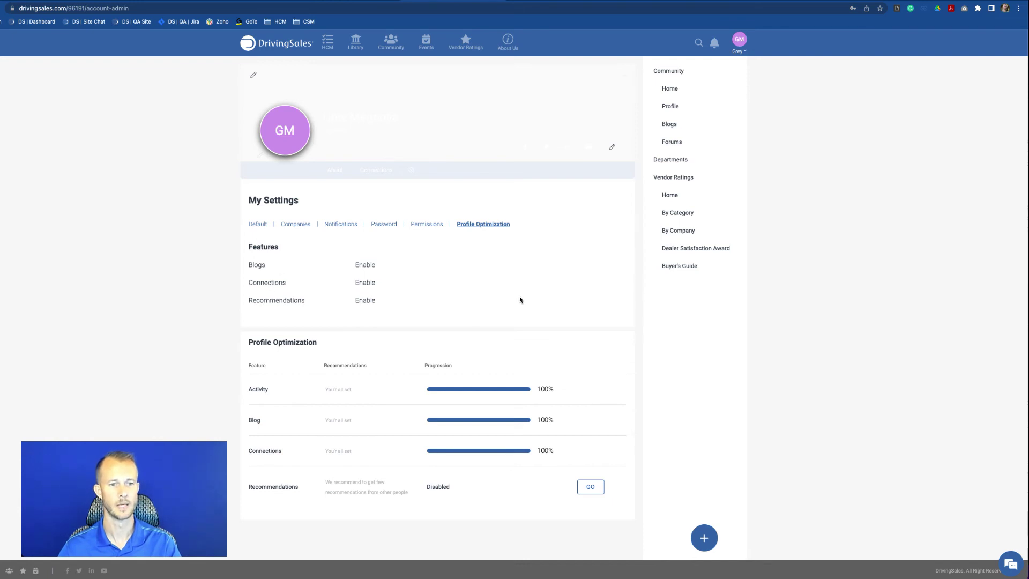
{"action": "scroll", "coordinate": [520, 299], "scroll_direction": "down", "scroll_amount": 1}
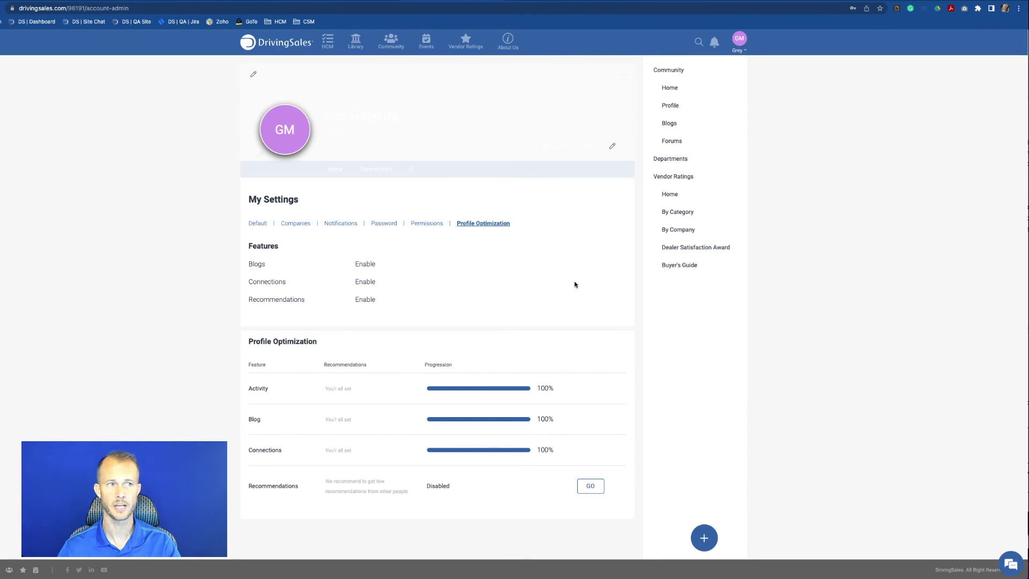
Open the support chat widget from the bottom-right corner icon
{"action": "left_click", "coordinate": [1012, 564]}
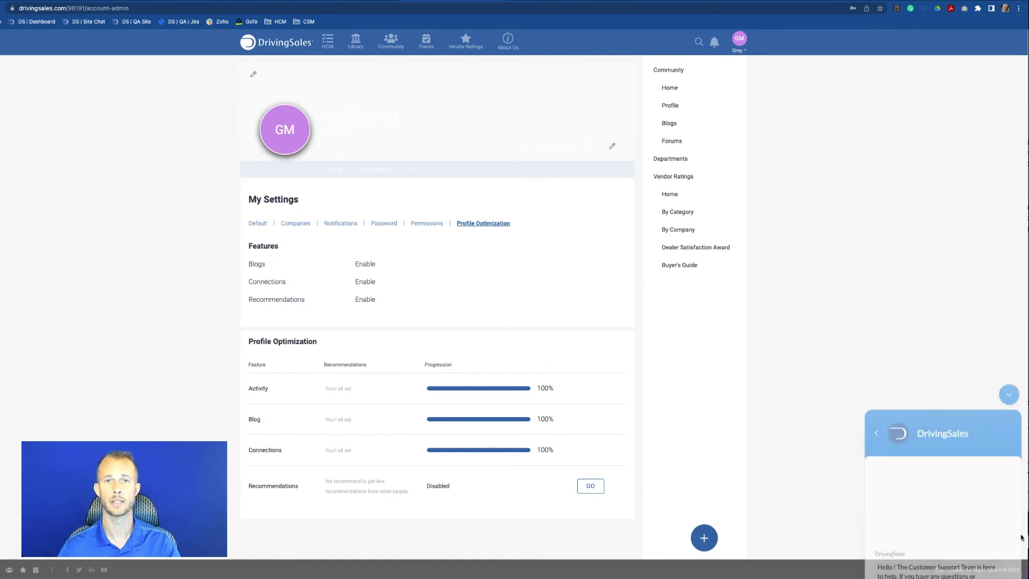